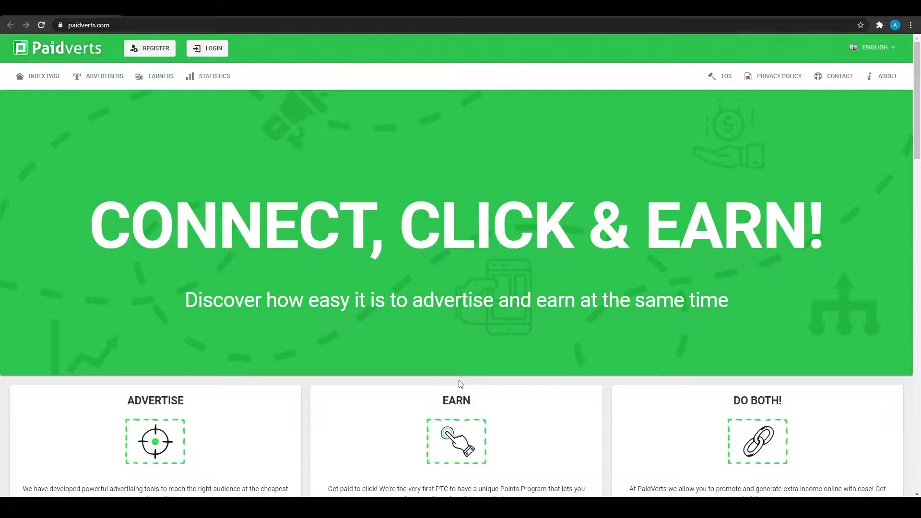
scroll(459, 383, down, 2)
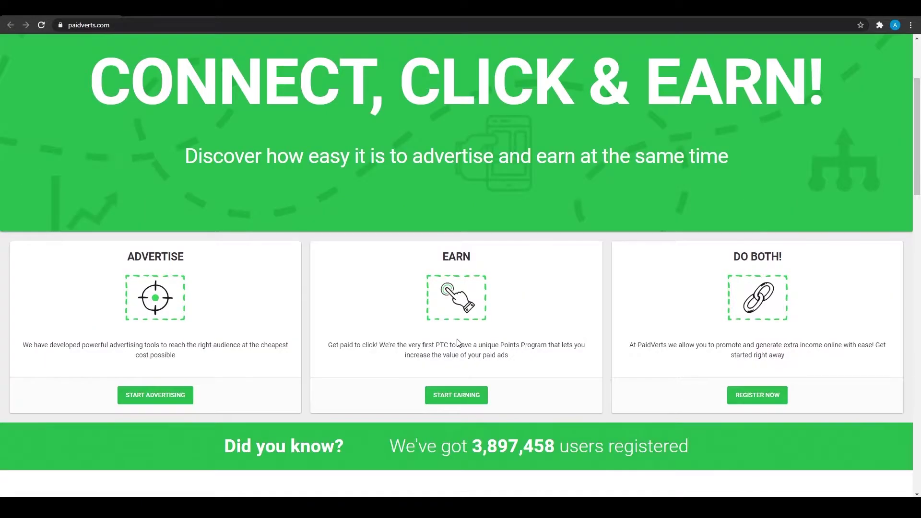
scroll(458, 344, down, 1)
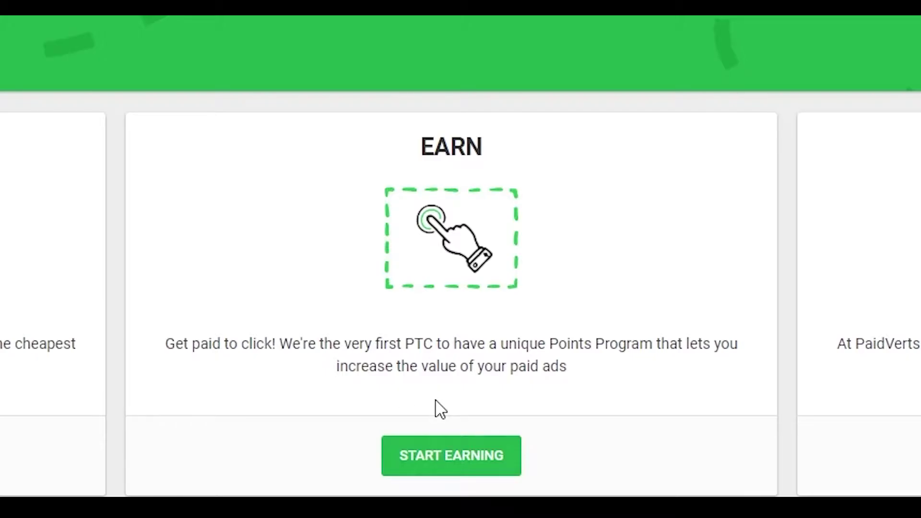
scroll(436, 407, down, 3)
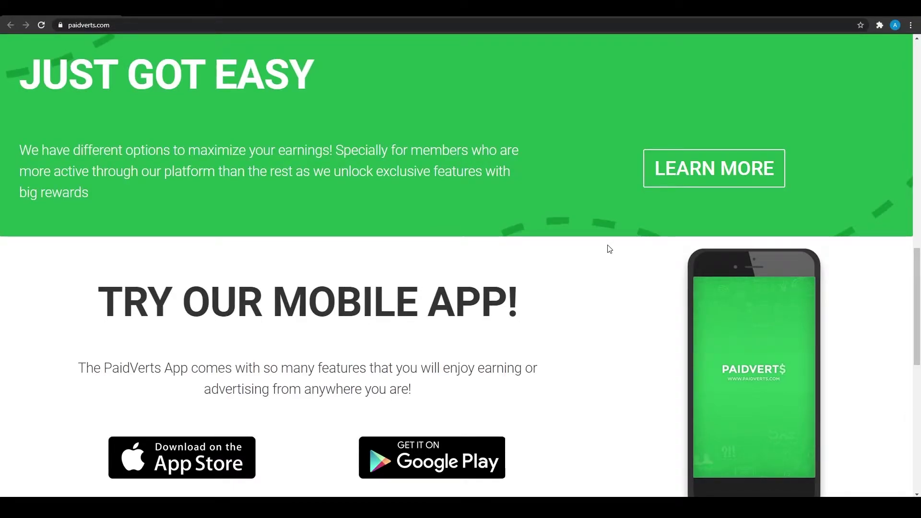
scroll(608, 249, down, 1)
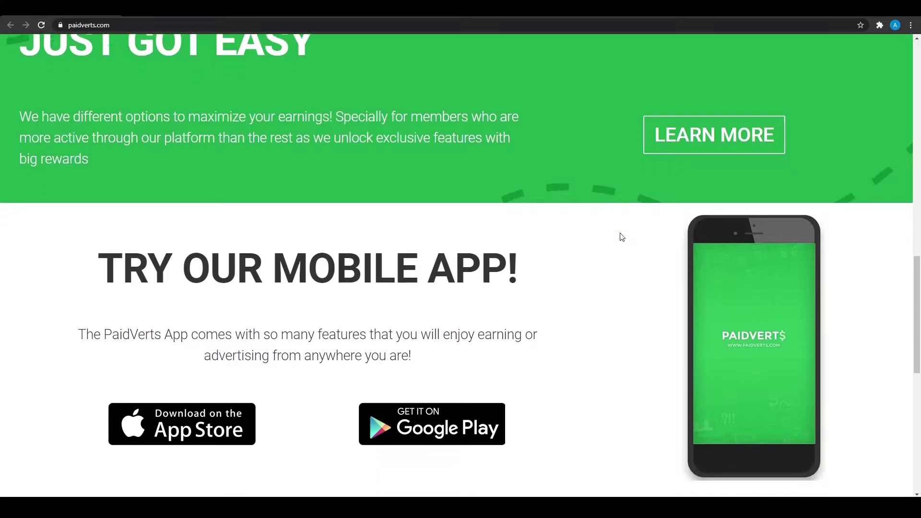
scroll(618, 237, down, 1)
scroll(508, 209, down, 1)
scroll(508, 213, down, 1)
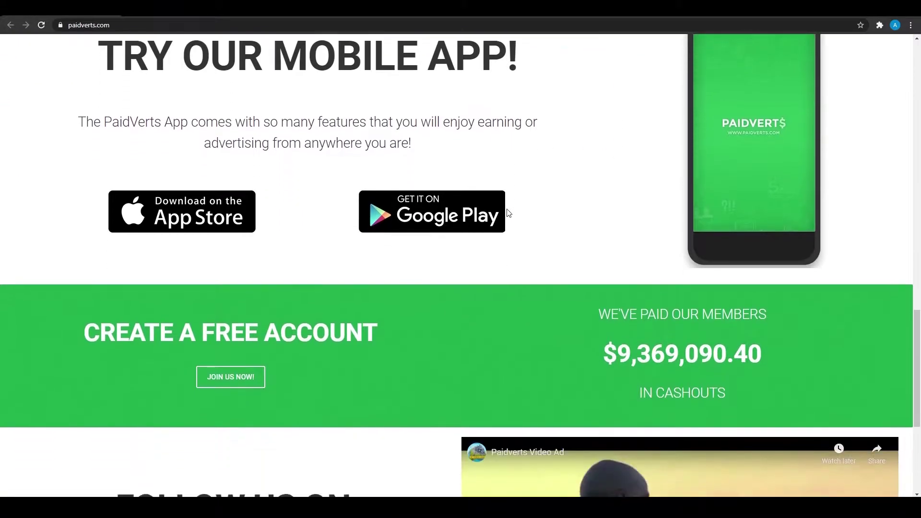
scroll(507, 213, down, 1)
scroll(508, 213, down, 1)
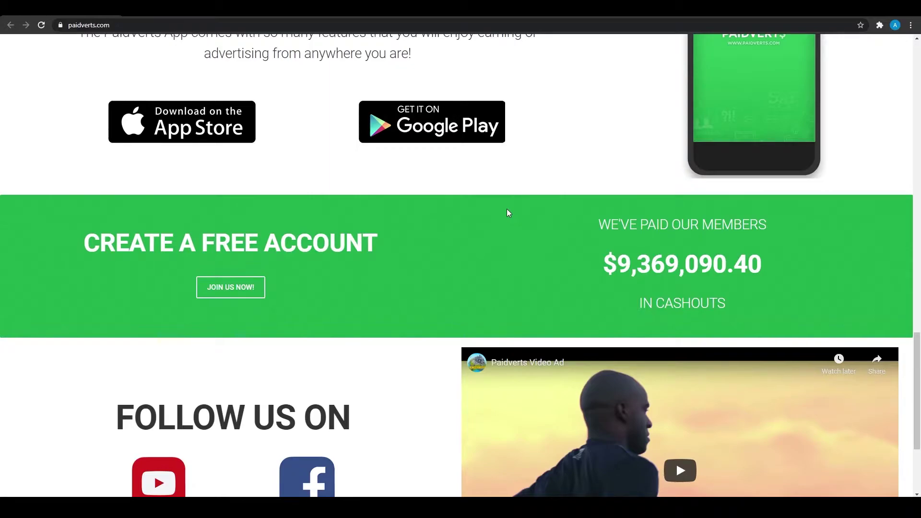
scroll(507, 212, down, 1)
scroll(397, 267, down, 1)
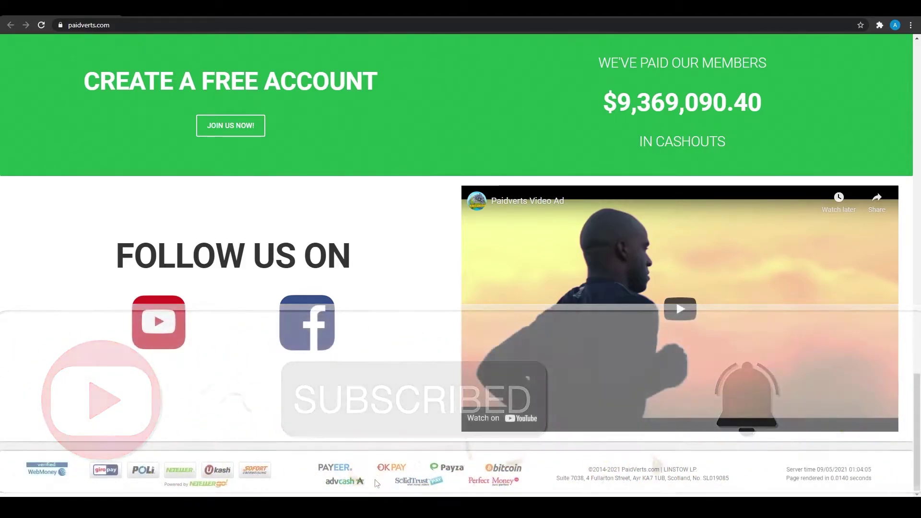
scroll(282, 417, up, 2)
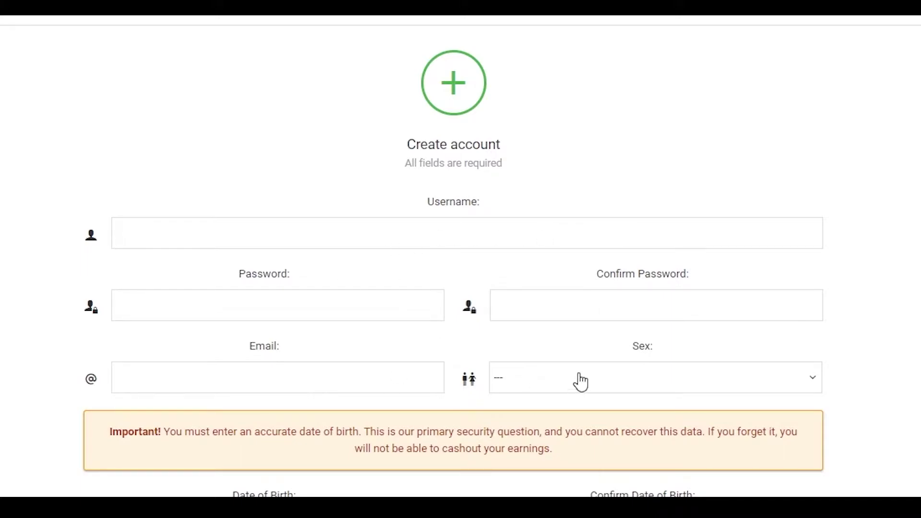
scroll(582, 382, down, 2)
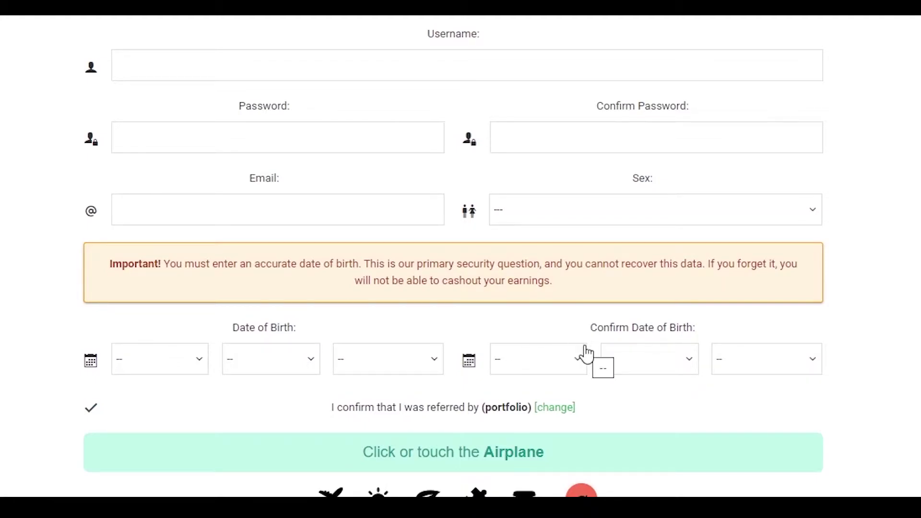
scroll(586, 353, down, 2)
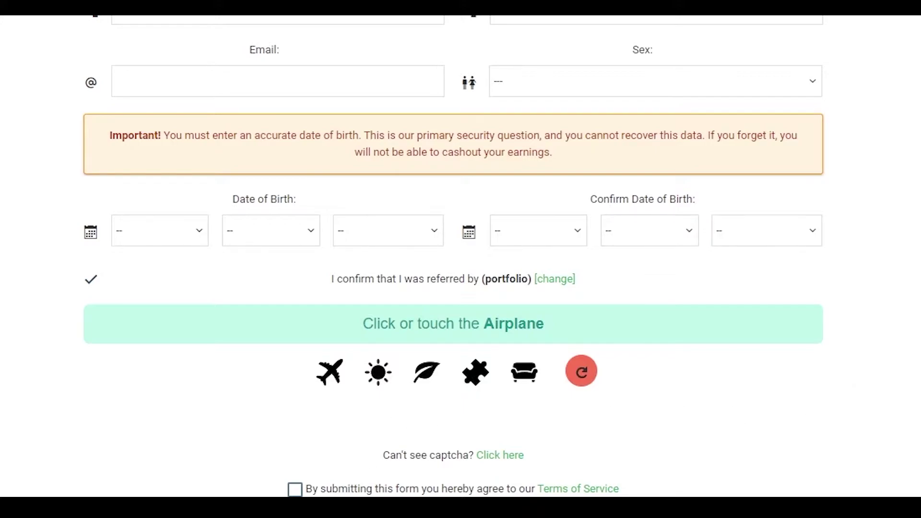
- Tick the Terms of Service checkbox to agree before submitting the registration
click(295, 489)
scroll(460, 259, up, 4)
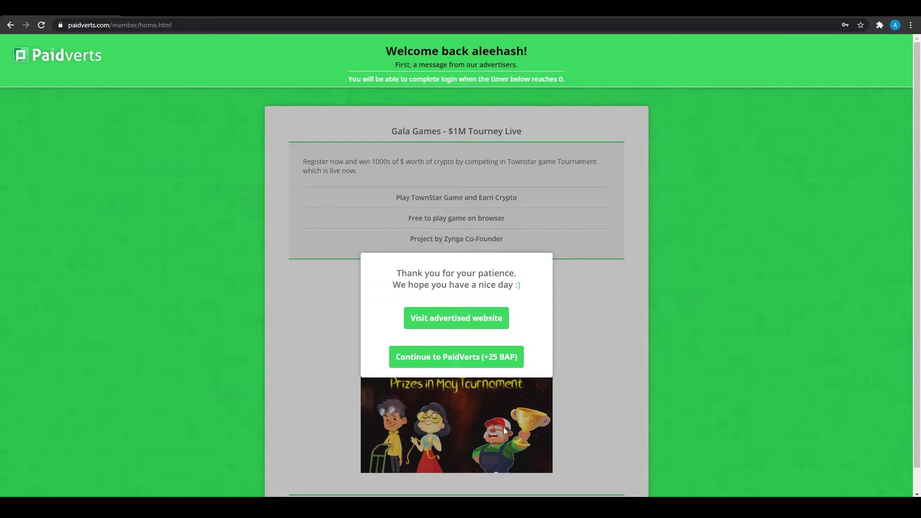
- Continue into the dashboard, skipping the welcome tour and closing the Live News announcement
click(467, 358)
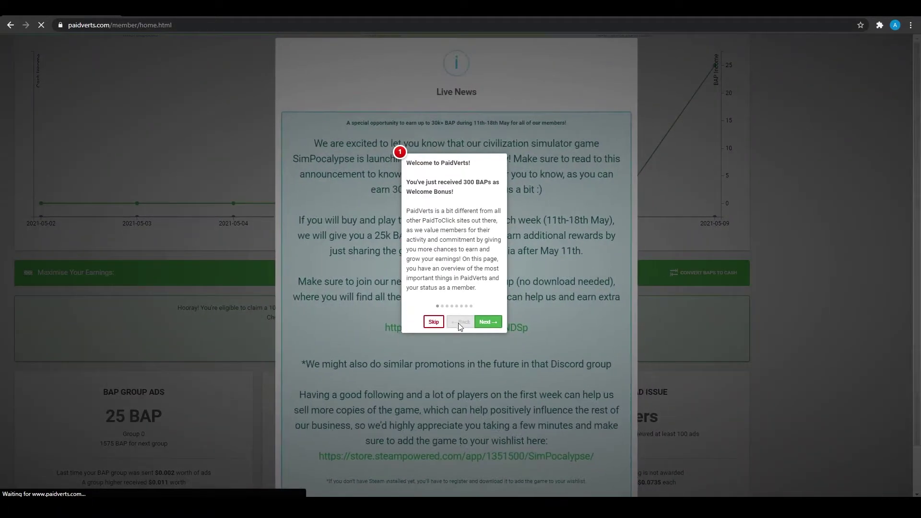
click(436, 321)
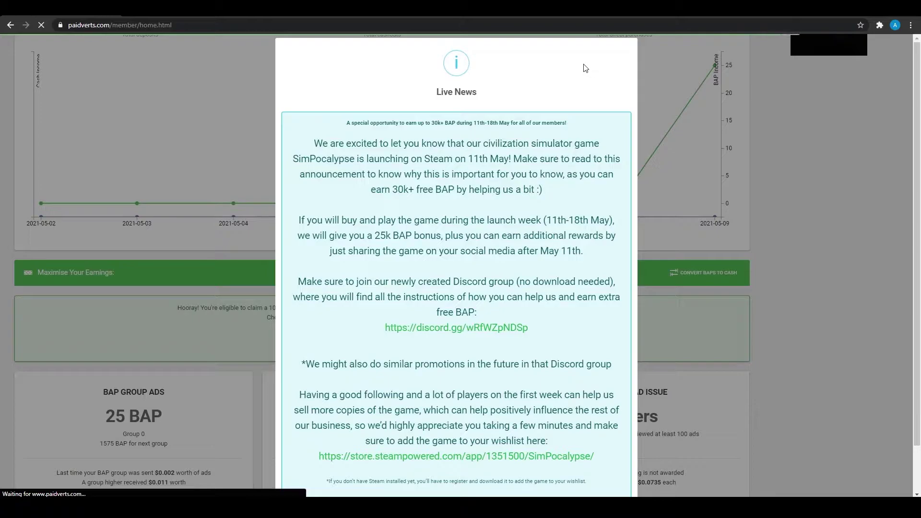
scroll(789, 271, down, 1)
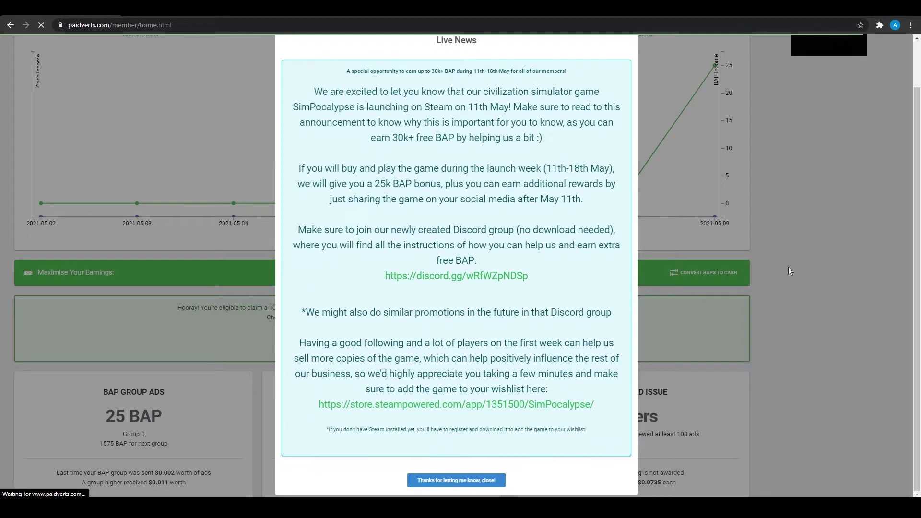
click(458, 481)
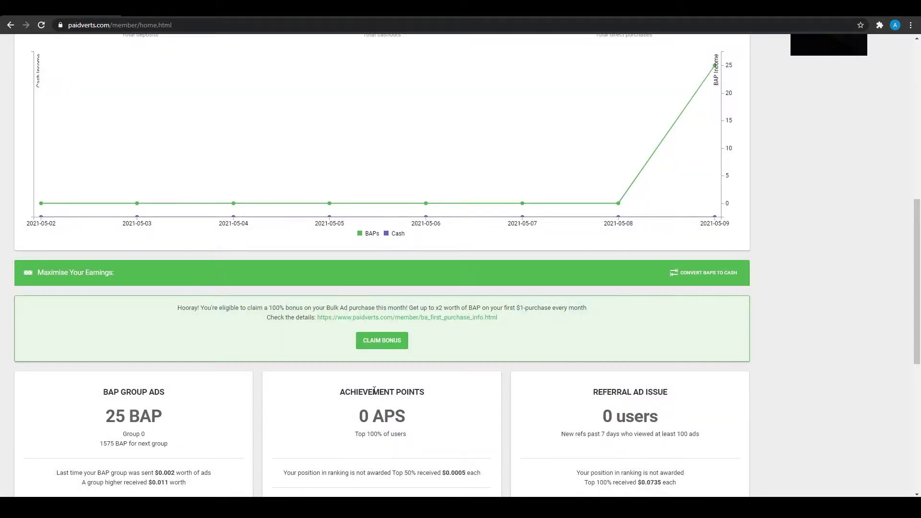
scroll(339, 384, down, 3)
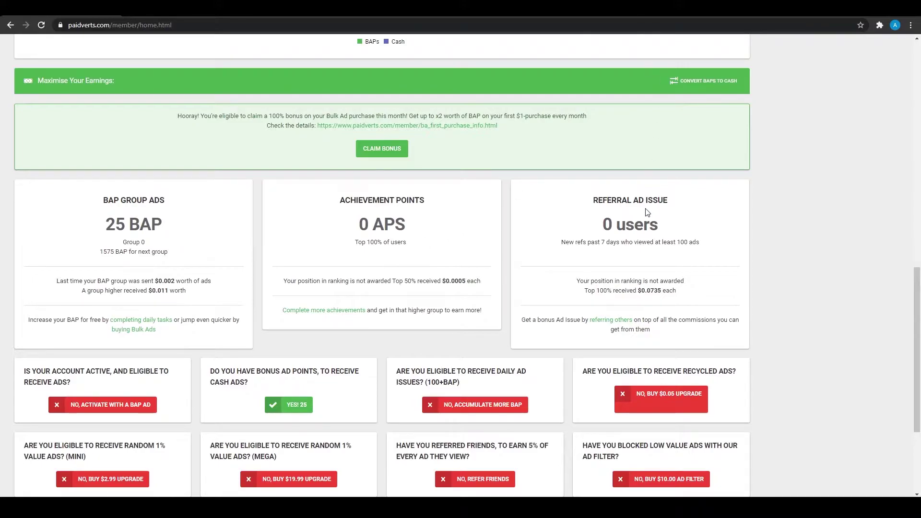
scroll(528, 306, down, 2)
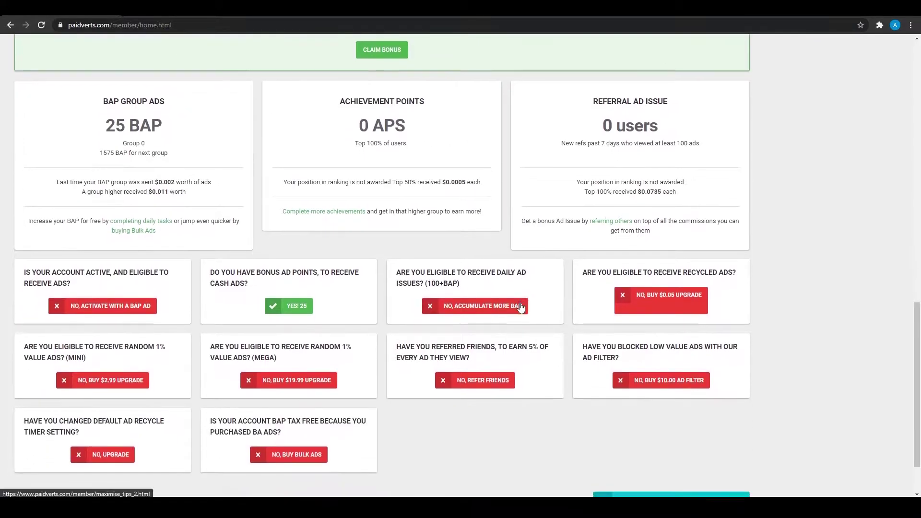
scroll(522, 298, down, 1)
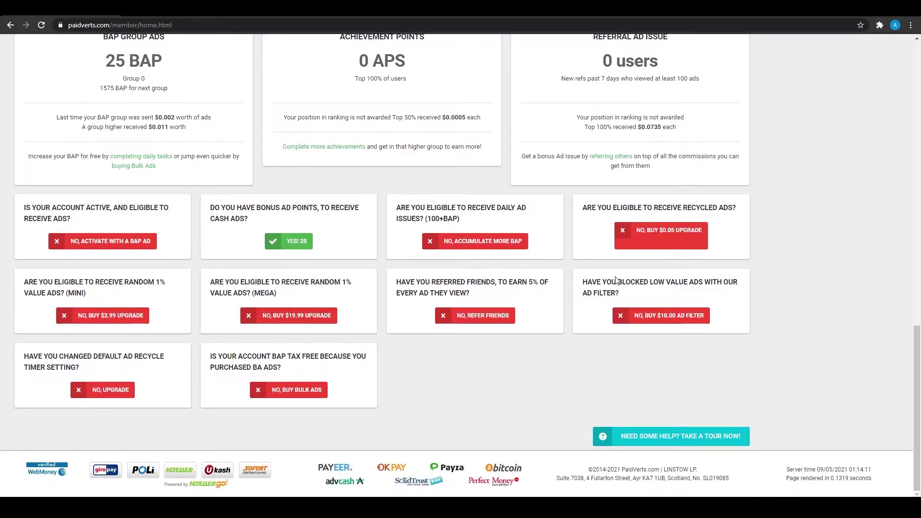
scroll(315, 317, up, 5)
scroll(324, 331, up, 5)
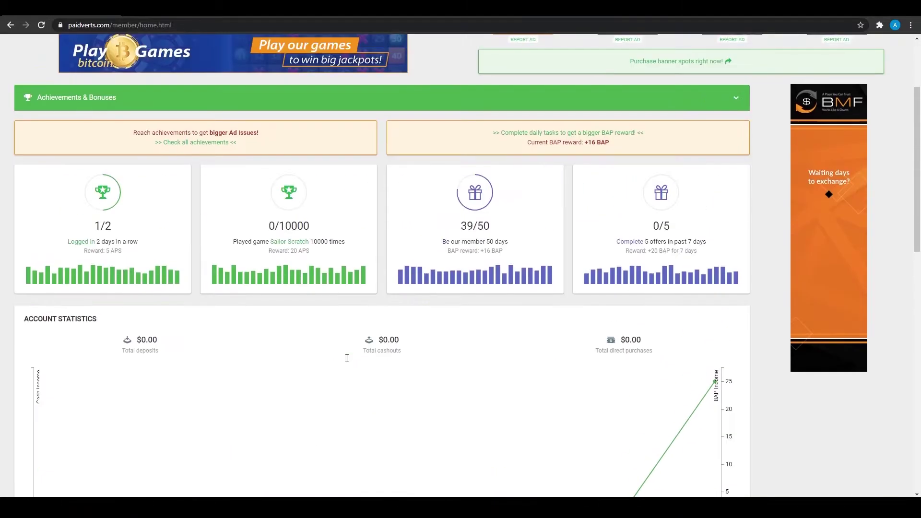
scroll(346, 362, up, 2)
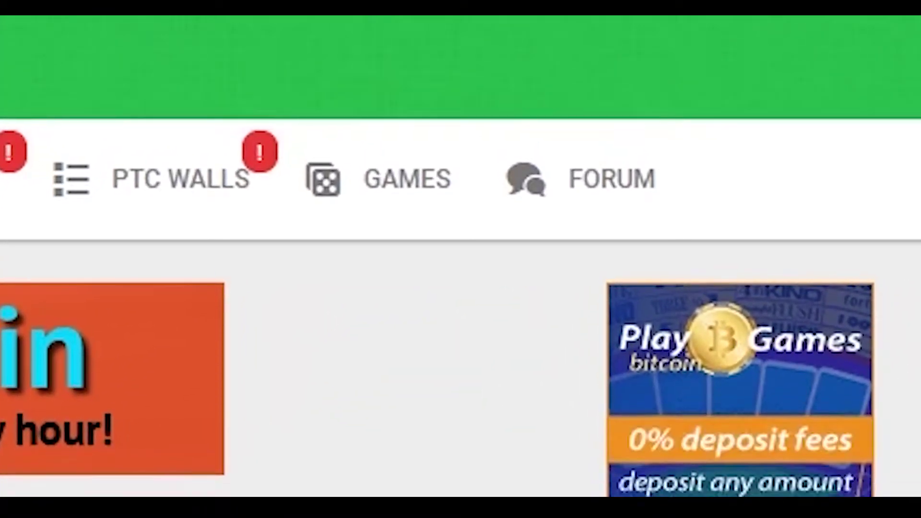
scroll(461, 256, down, 2)
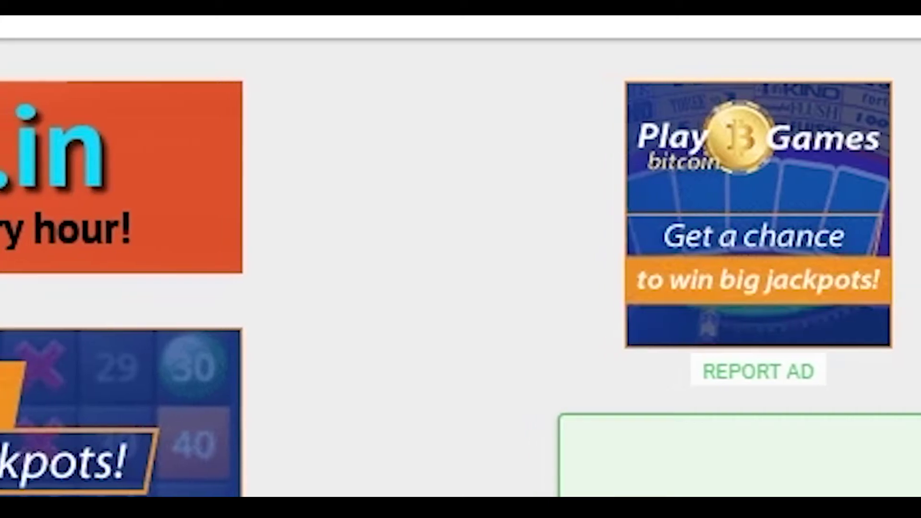
scroll(460, 256, up, 2)
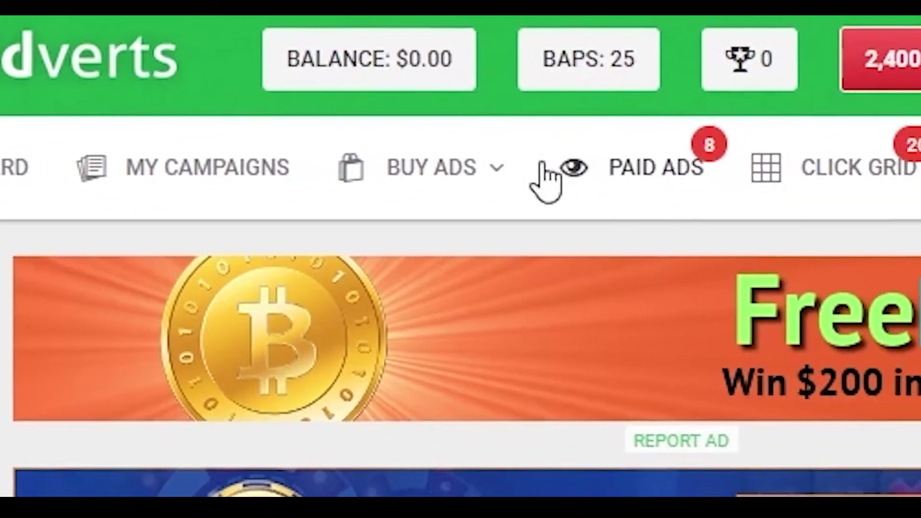
- Use 'Open link in new tab' on Paid Ads, Click Grid, Cash Offers, PTC Walls and Games
right_click(316, 153)
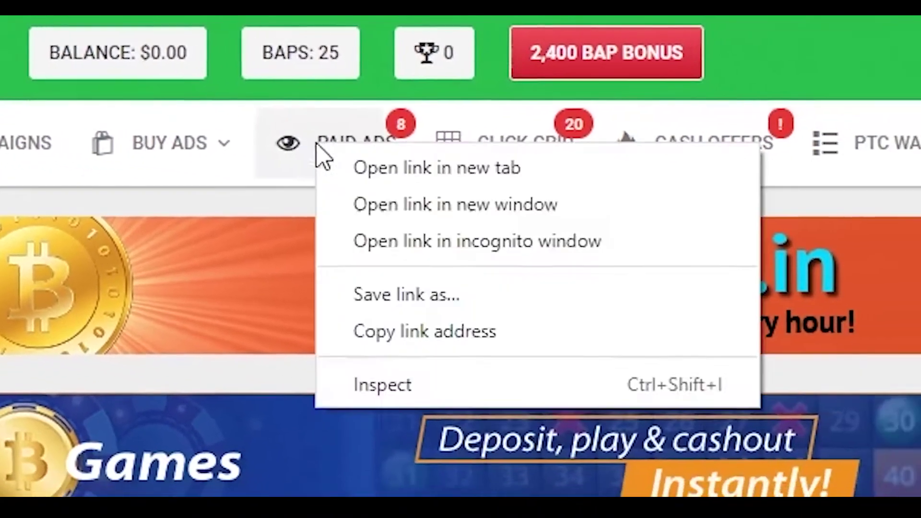
click(160, 144)
right_click(212, 125)
click(257, 146)
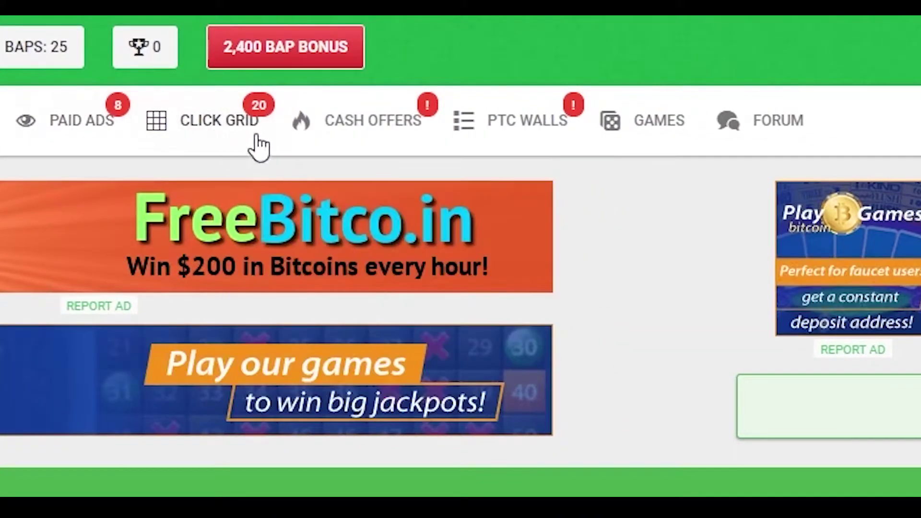
right_click(347, 128)
click(382, 143)
right_click(539, 120)
click(548, 130)
right_click(629, 118)
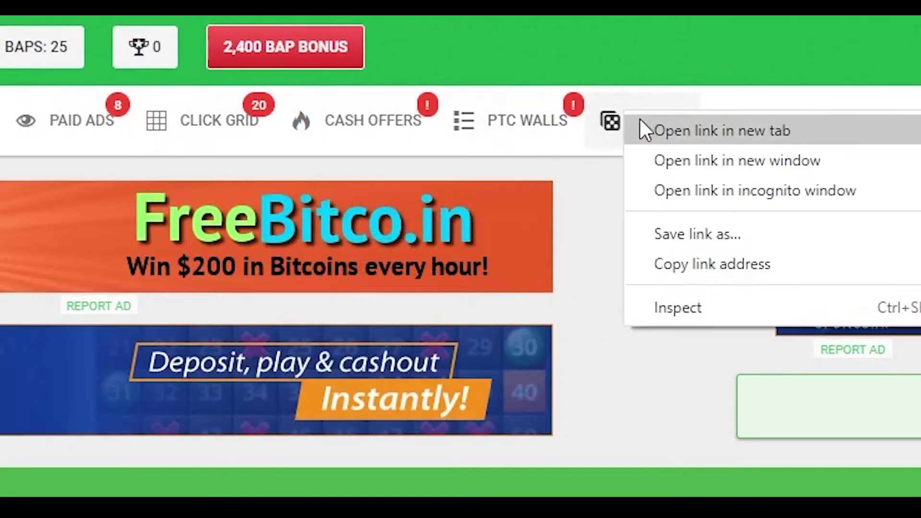
click(720, 131)
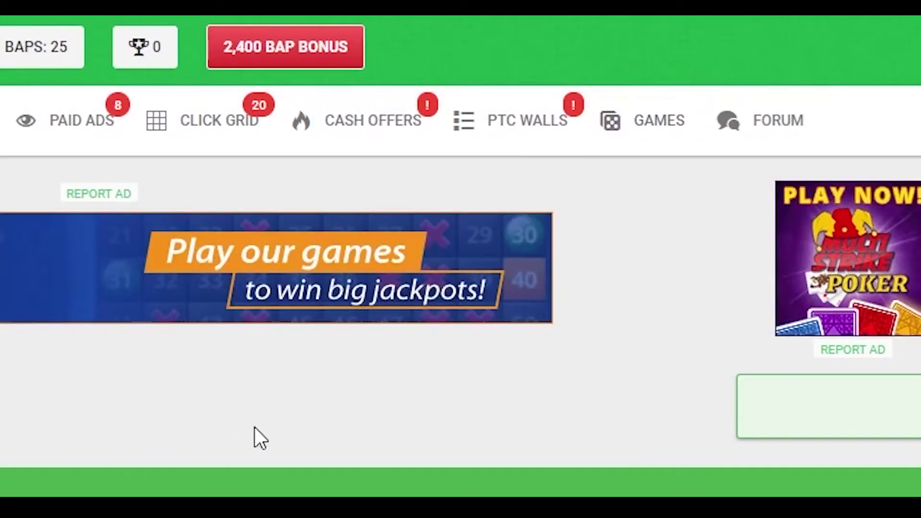
scroll(254, 425, down, 2)
scroll(244, 354, down, 3)
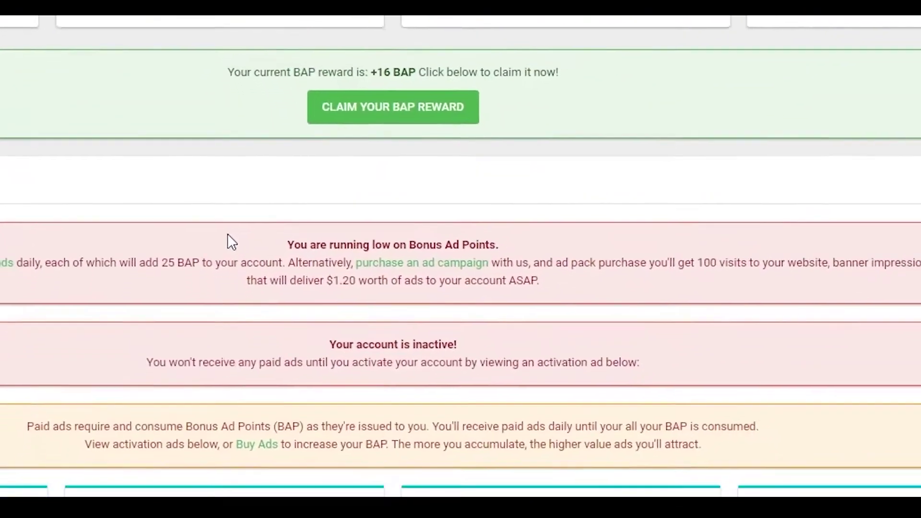
scroll(227, 235, down, 3)
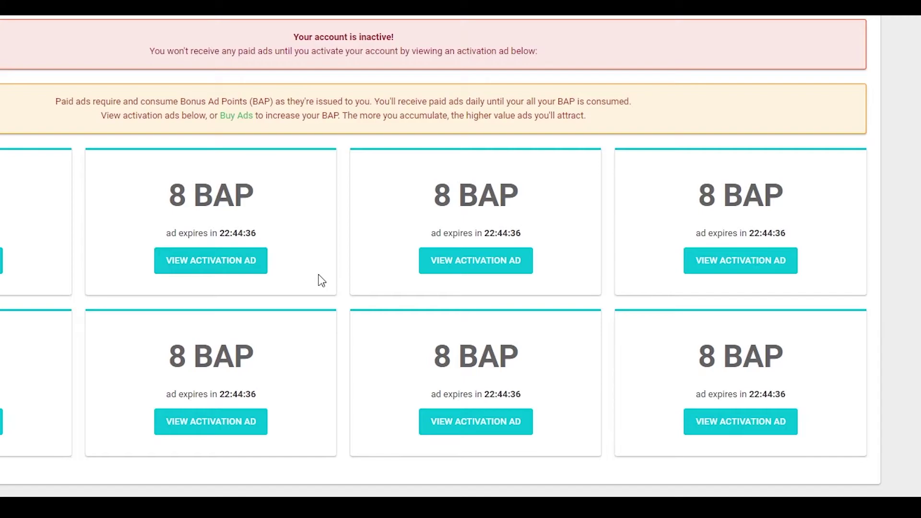
drag(292, 208, 163, 216)
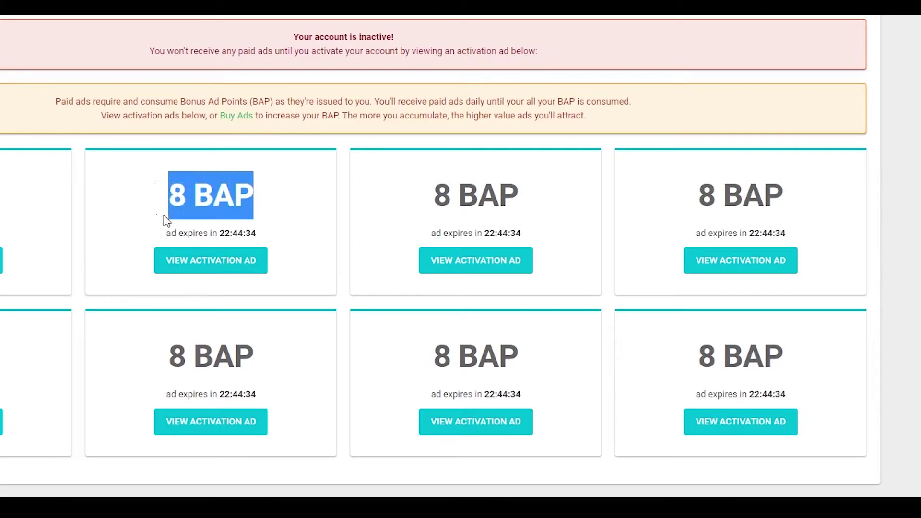
click(301, 309)
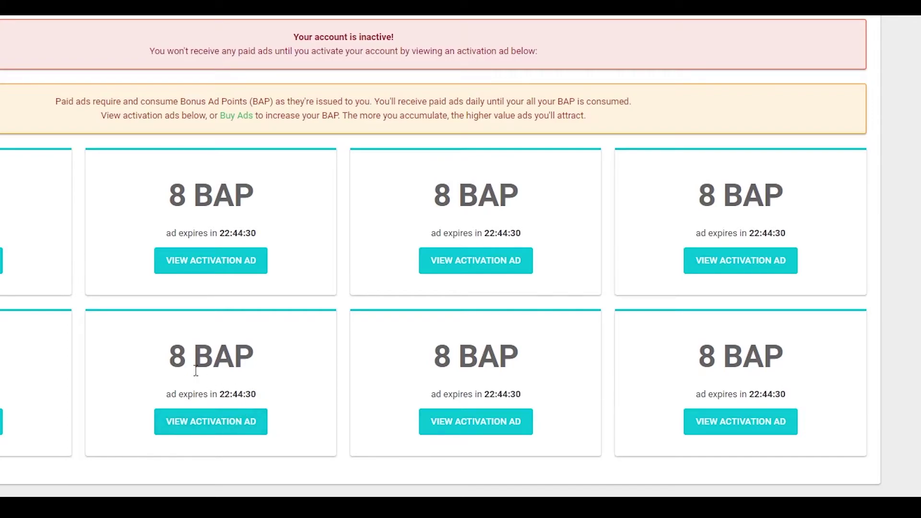
scroll(388, 335, up, 4)
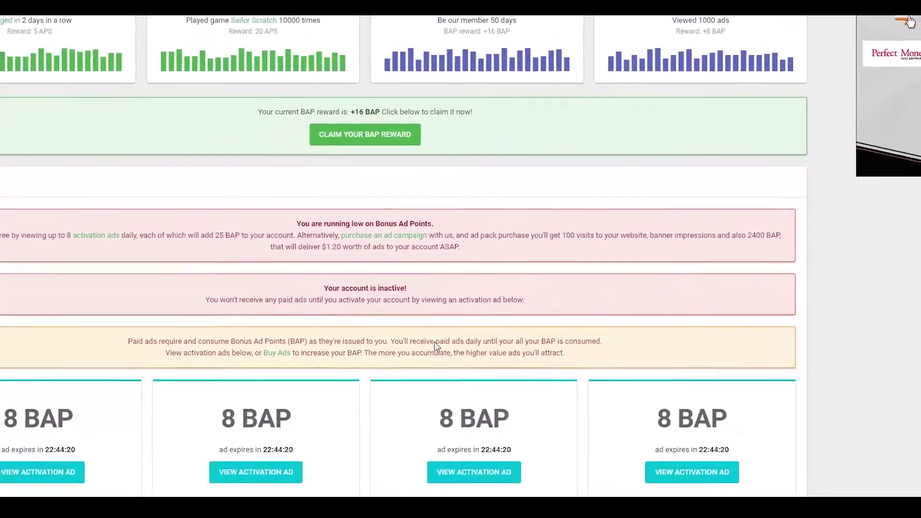
scroll(439, 345, down, 2)
scroll(390, 343, up, 1)
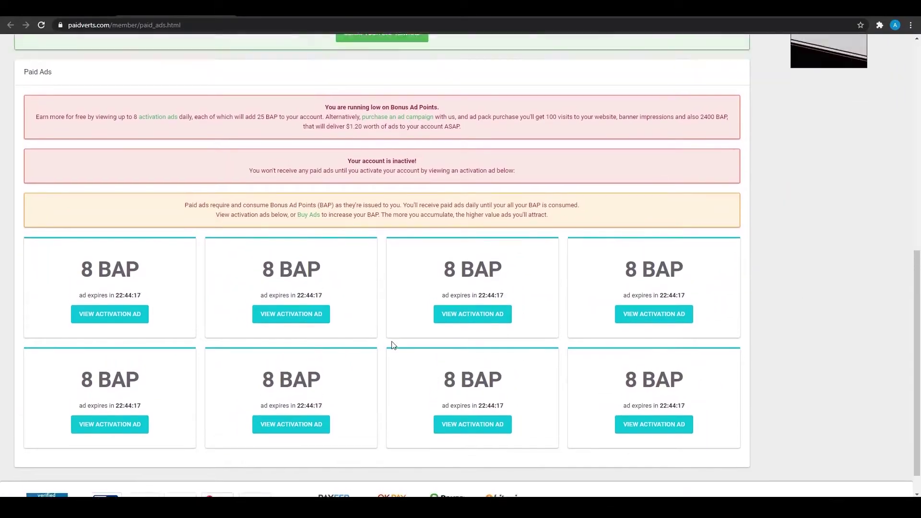
scroll(392, 346, up, 2)
scroll(392, 345, up, 3)
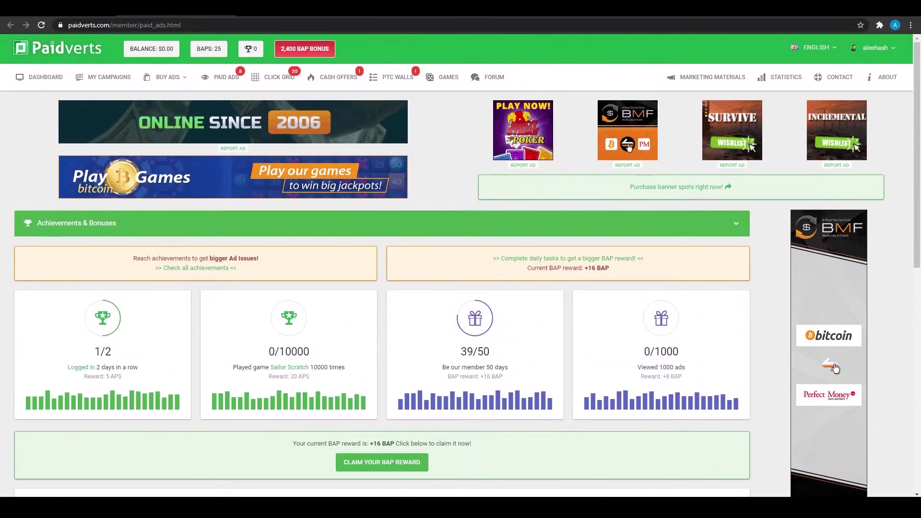
- Switch to the Click Grid browser tab to view its activated-account requirement
click(280, 77)
scroll(283, 153, down, 2)
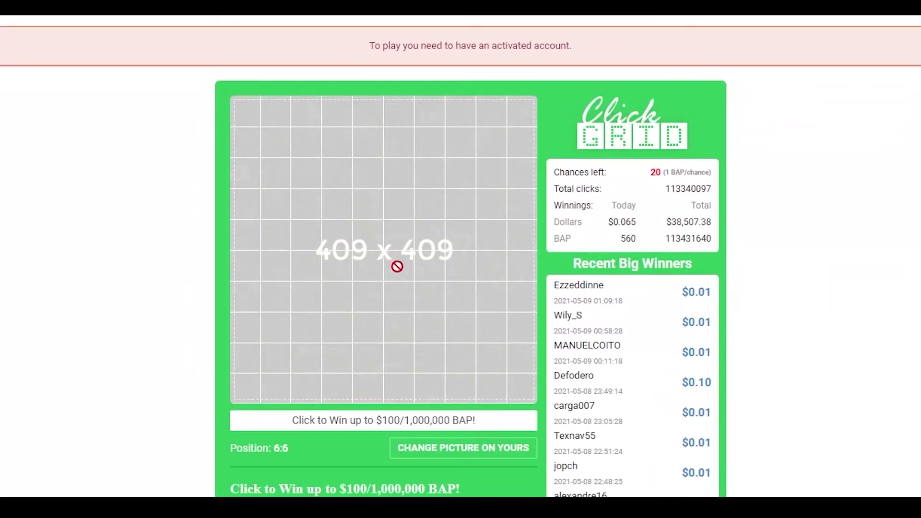
scroll(366, 268, down, 1)
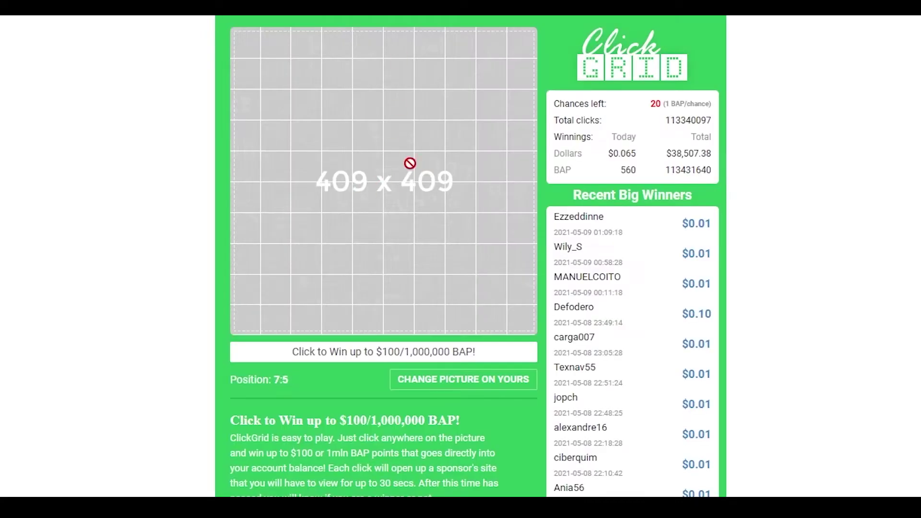
scroll(783, 202, up, 2)
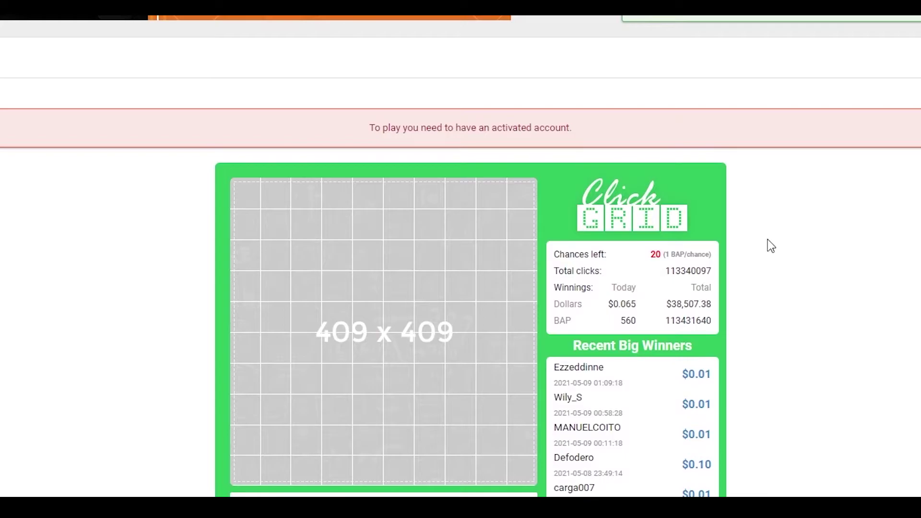
scroll(767, 240, up, 2)
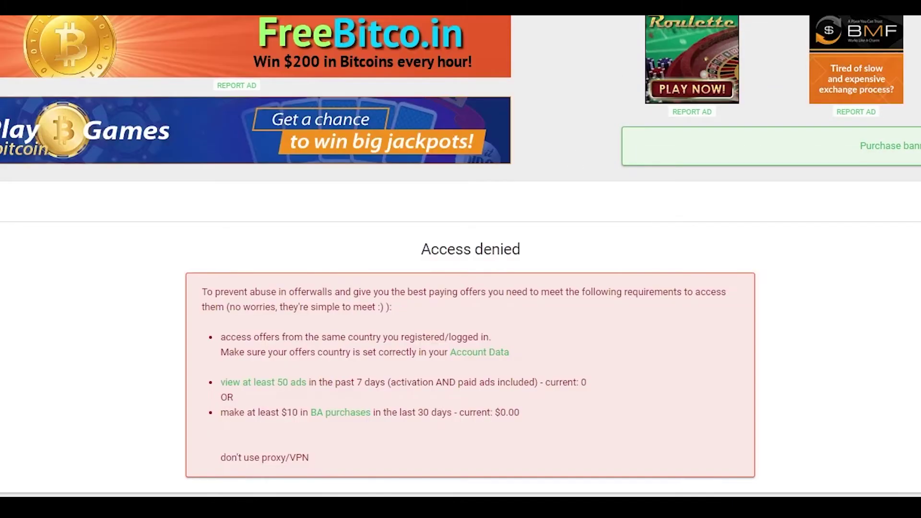
scroll(594, 237, down, 1)
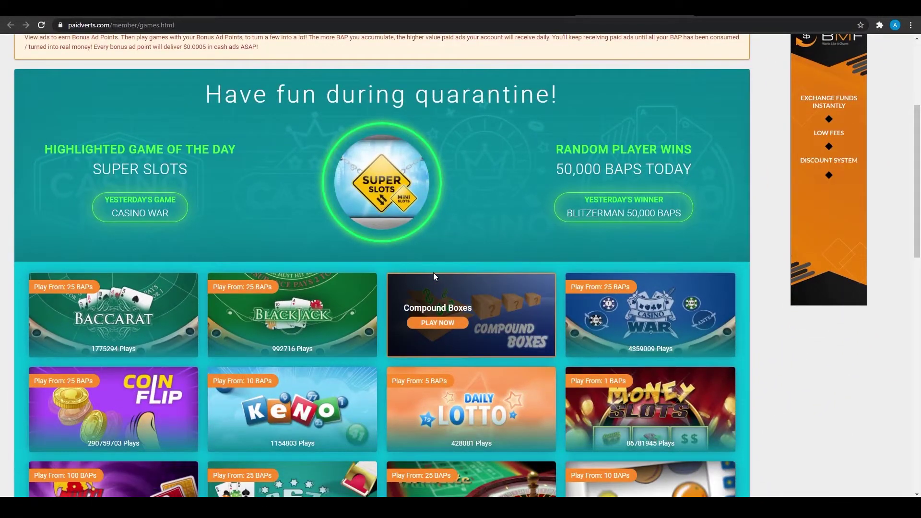
scroll(433, 272, down, 2)
scroll(434, 276, down, 1)
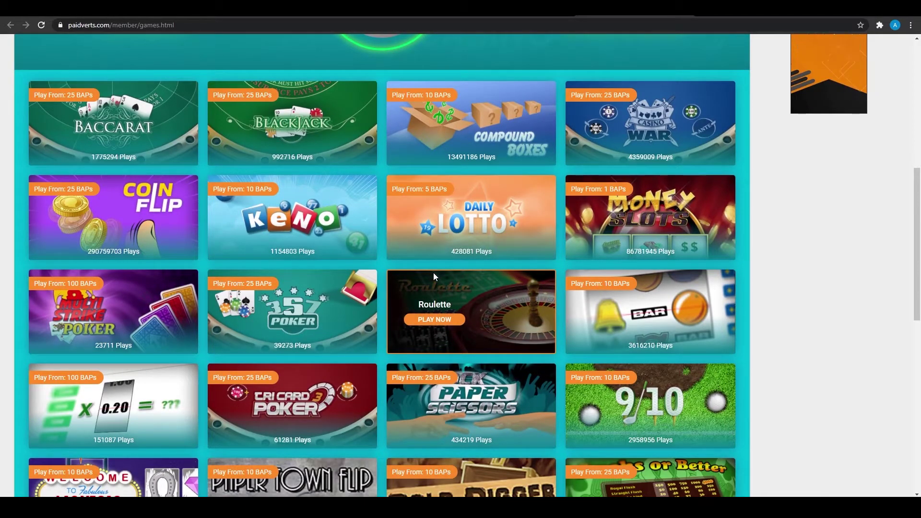
scroll(434, 273, down, 3)
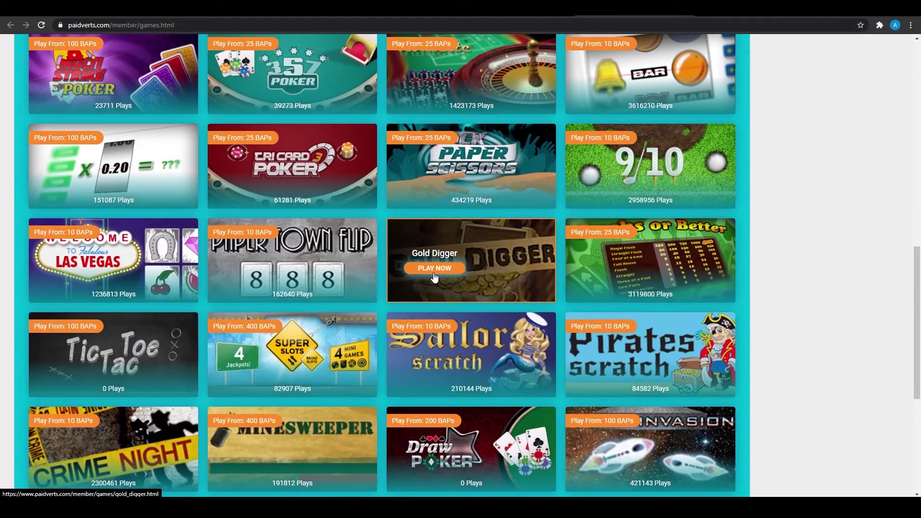
scroll(461, 280, down, 3)
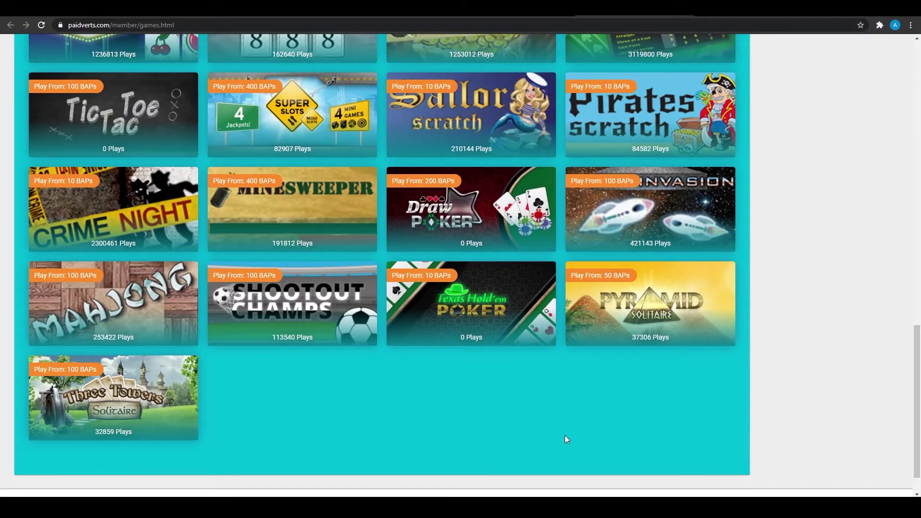
scroll(559, 386, up, 12)
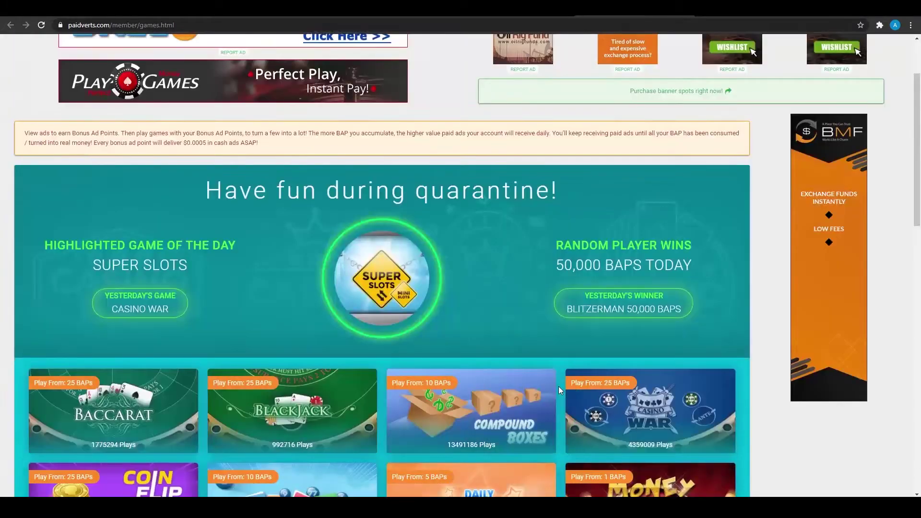
scroll(558, 386, up, 2)
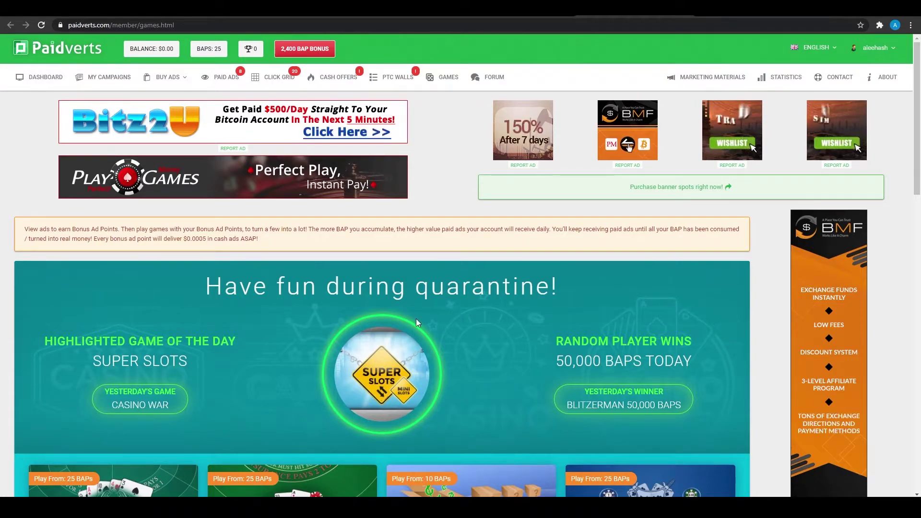
- Go back to the member dashboard via DASHBOARD in the top navigation
click(36, 77)
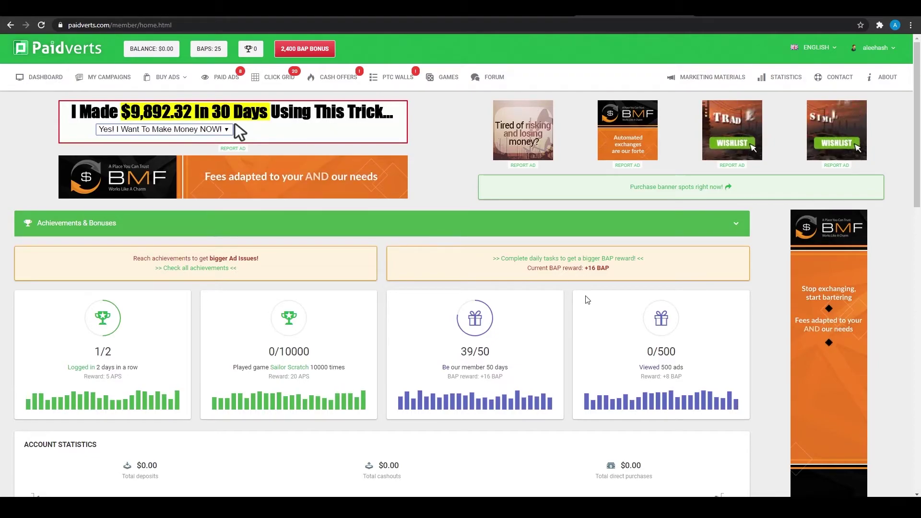
scroll(347, 256, down, 10)
scroll(347, 256, up, 8)
scroll(237, 128, up, 3)
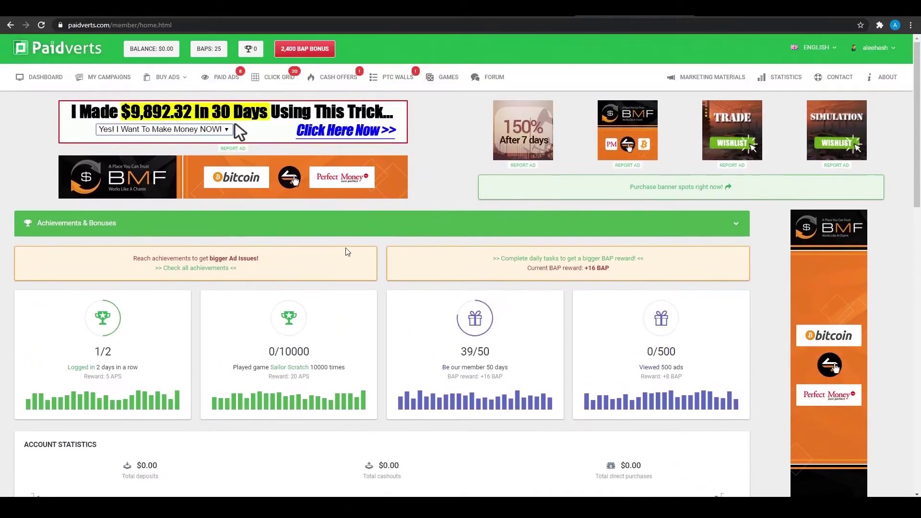
text(pai)
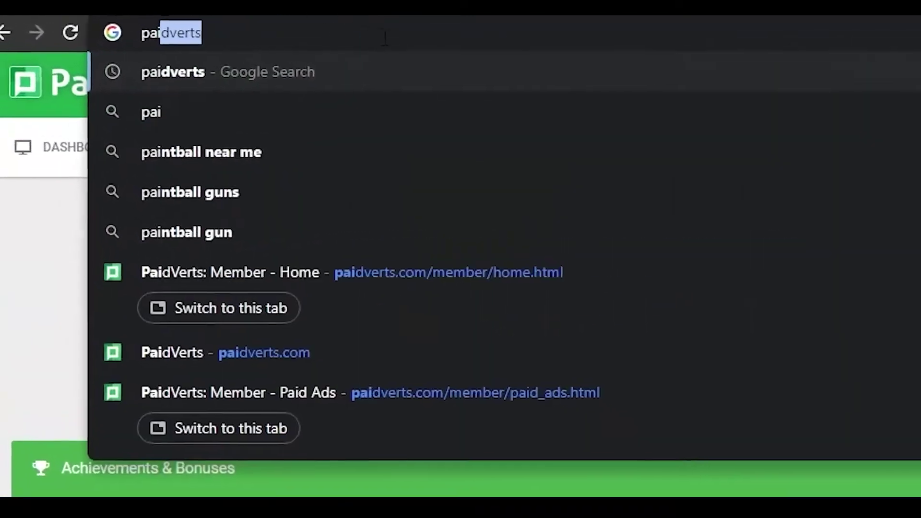
text(dverts reffer)
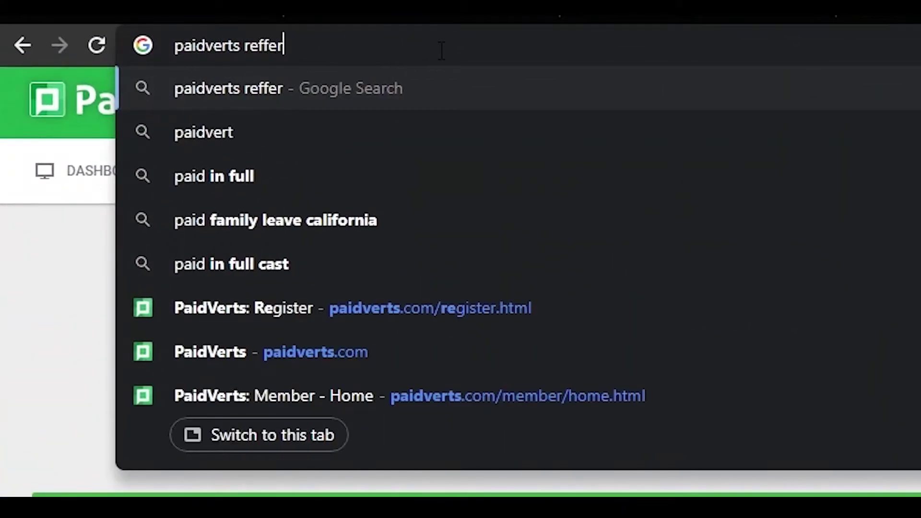
text(al)
- Run the Google search for 'paidverts refferal'
key(Return)
scroll(506, 173, down, 1)
scroll(456, 165, down, 2)
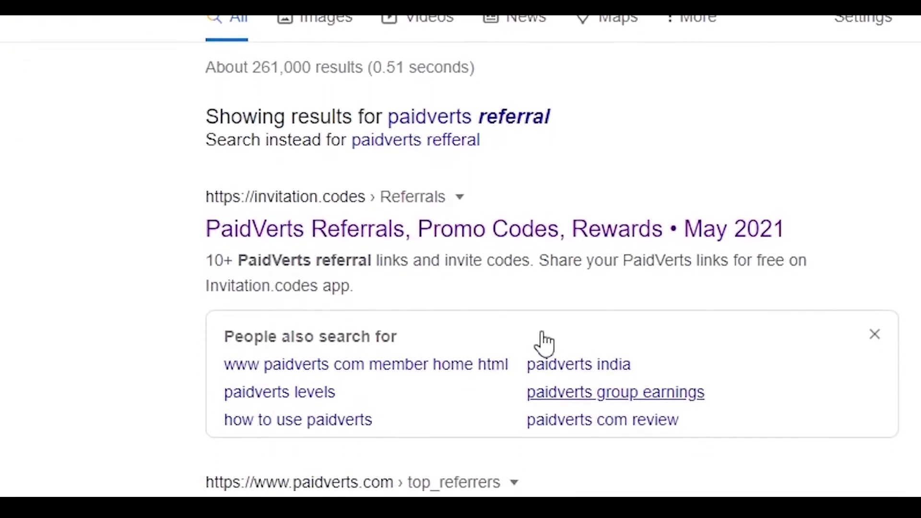
scroll(544, 343, down, 3)
scroll(489, 246, down, 1)
scroll(380, 249, down, 2)
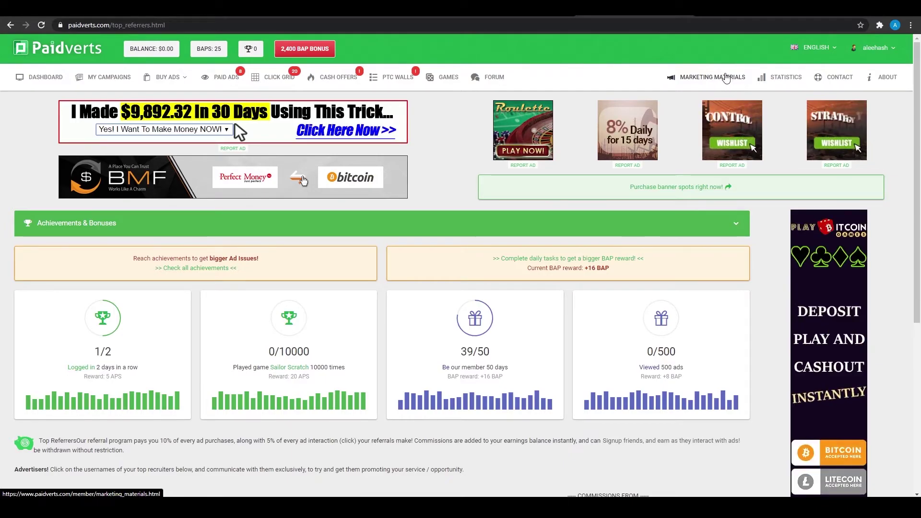
- Open the Marketing Materials page with its General referral banners
click(693, 81)
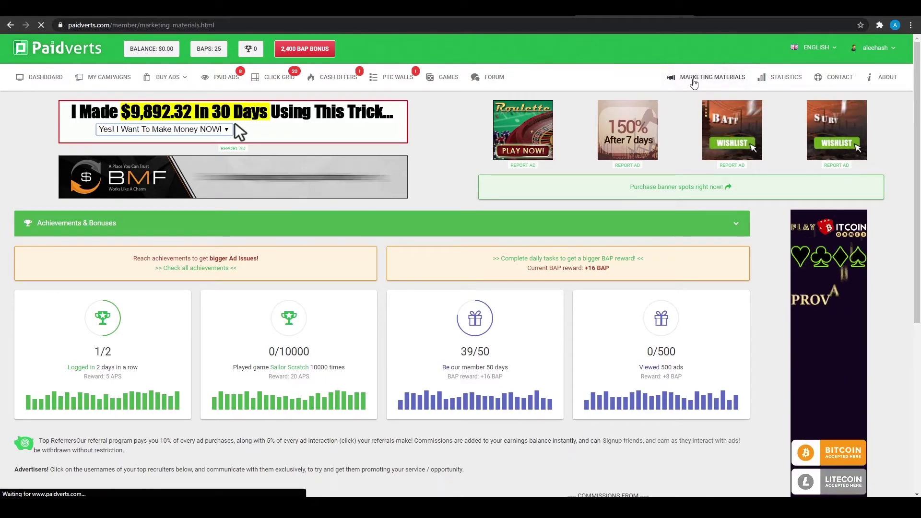
scroll(566, 204, down, 2)
scroll(566, 205, down, 2)
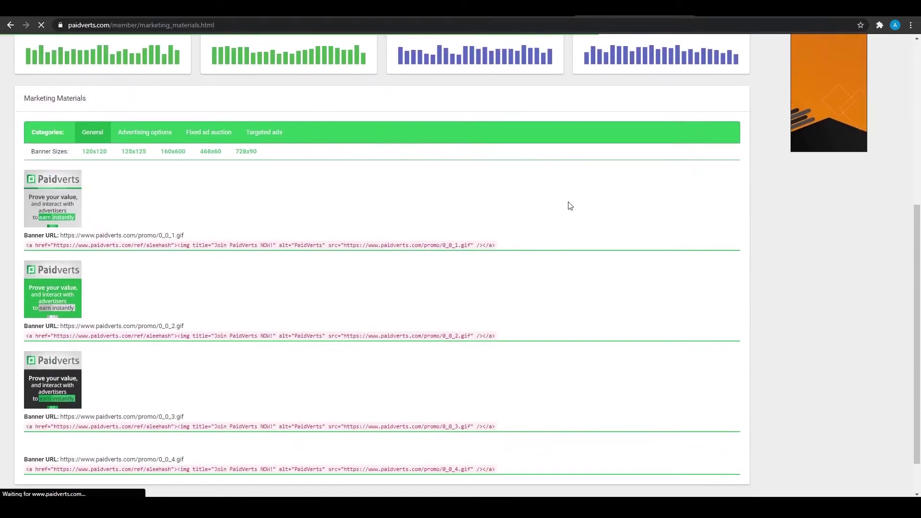
scroll(568, 206, down, 2)
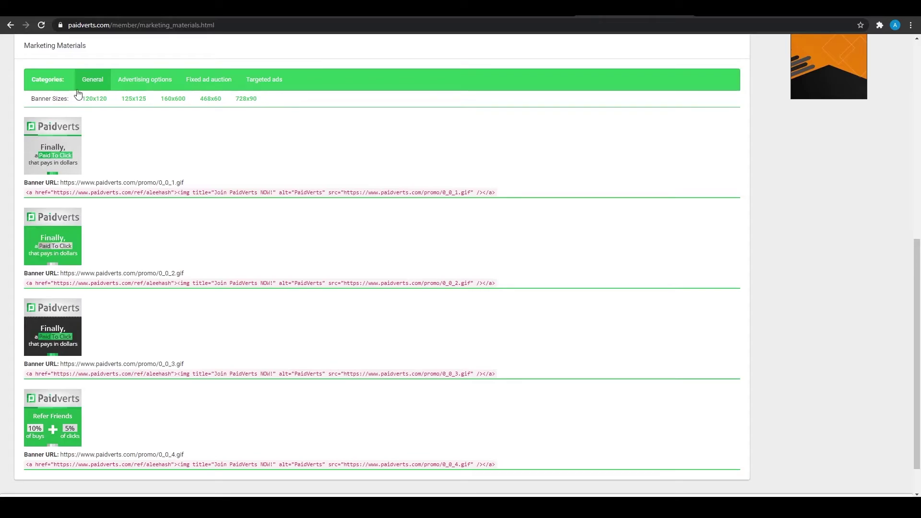
scroll(289, 341, up, 5)
scroll(500, 424, up, 3)
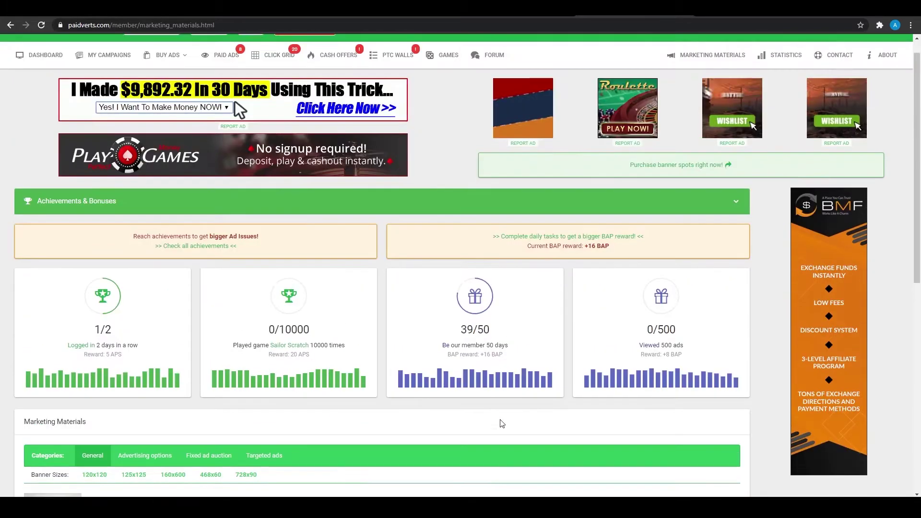
scroll(501, 423, up, 1)
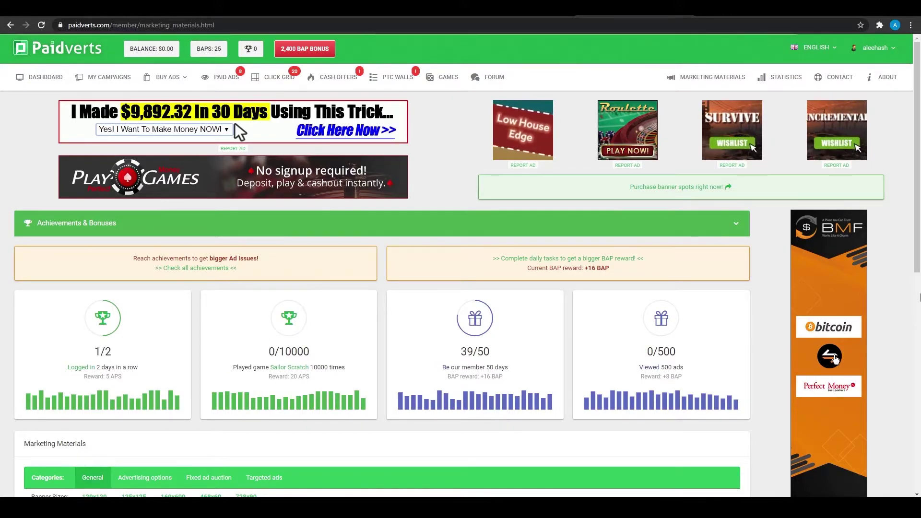
scroll(338, 242, down, 1)
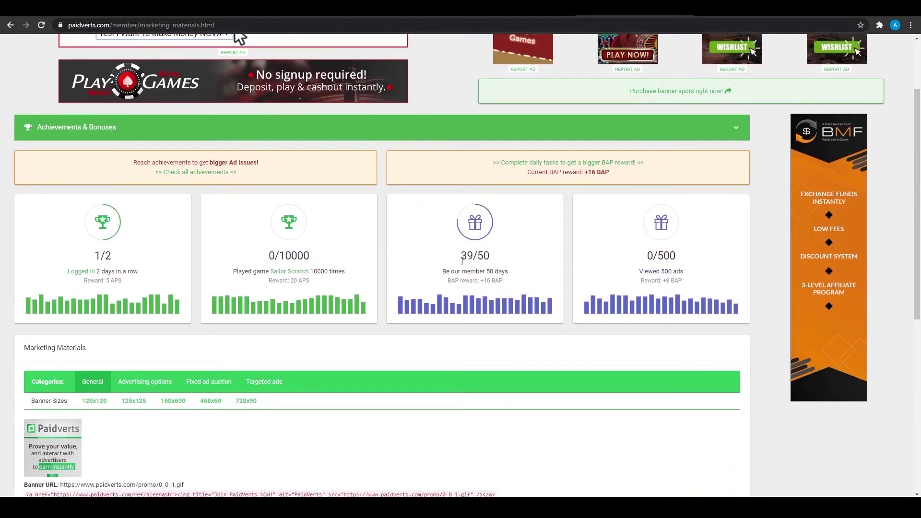
scroll(463, 260, up, 1)
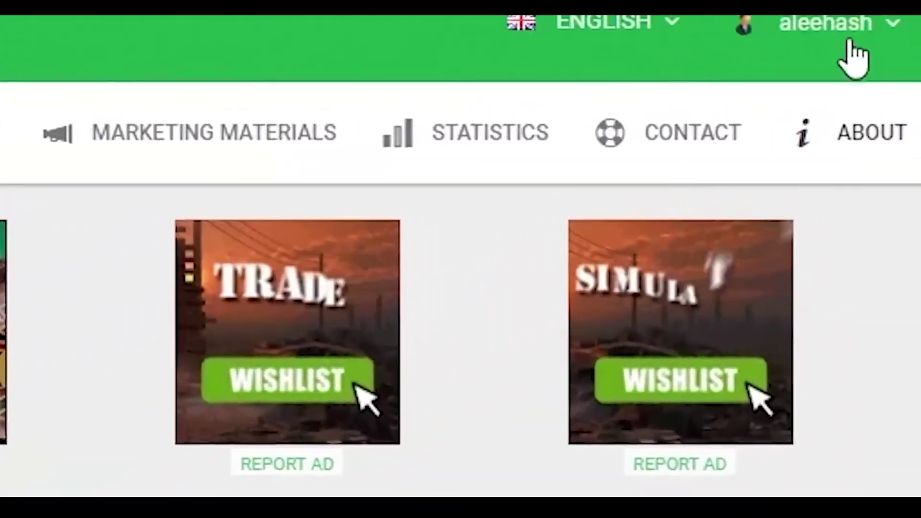
- Open Refer Friends from the username menu and highlight the full referral link
click(850, 46)
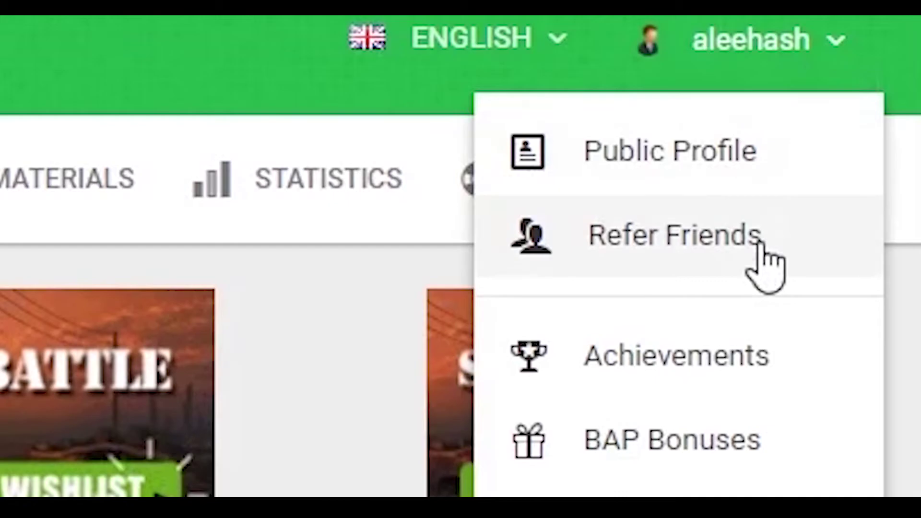
click(763, 262)
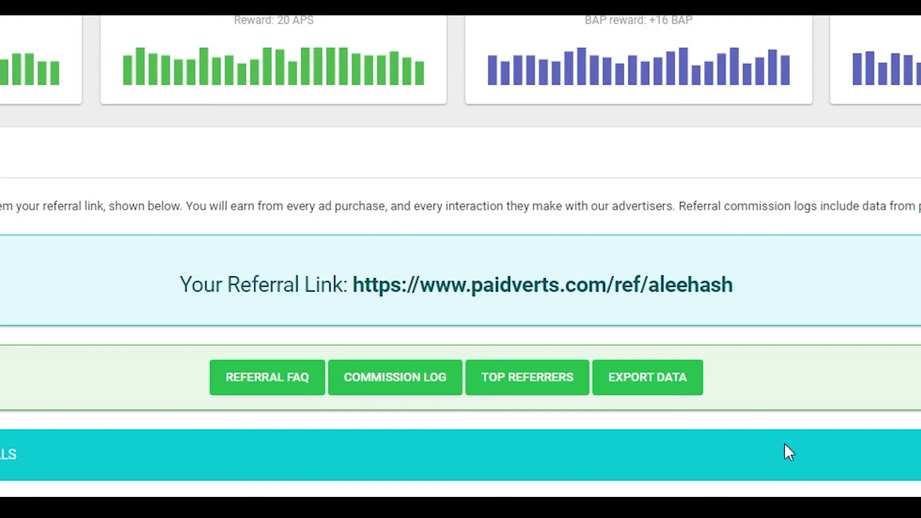
drag(745, 293, 357, 303)
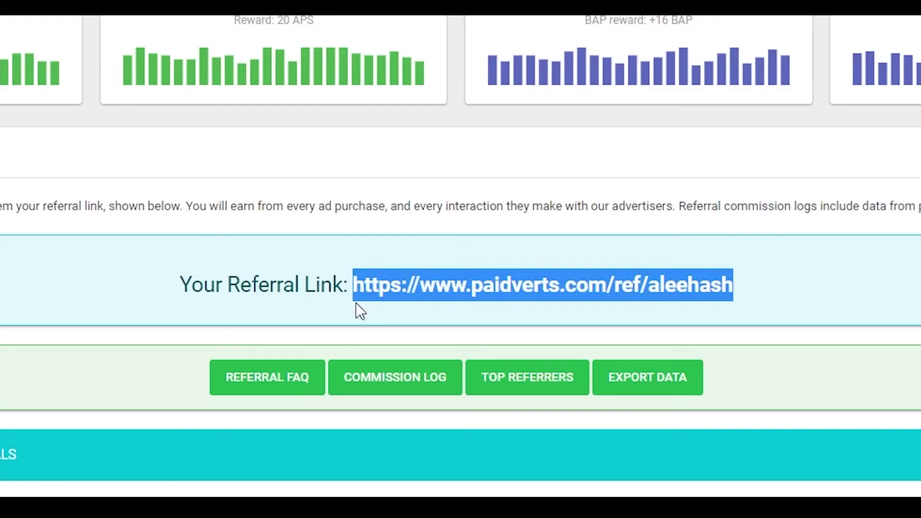
scroll(357, 305, up, 5)
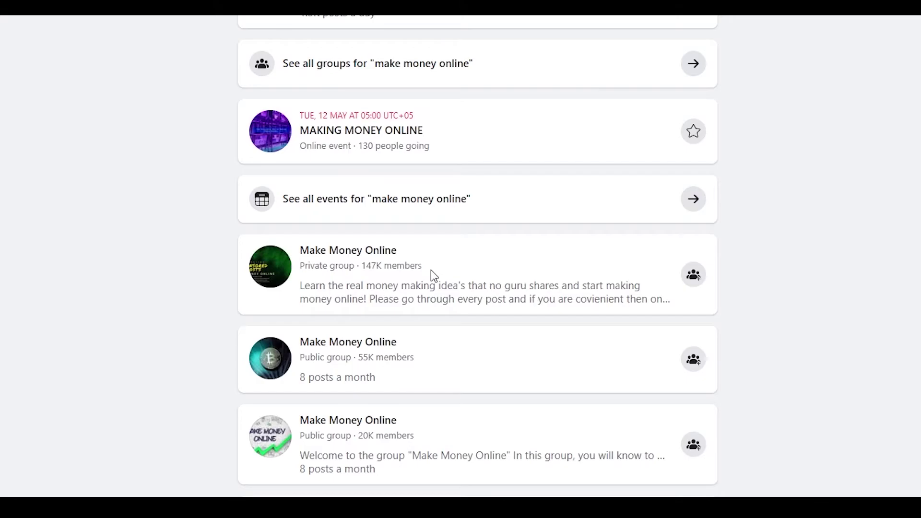
scroll(430, 274, down, 3)
scroll(431, 271, down, 1)
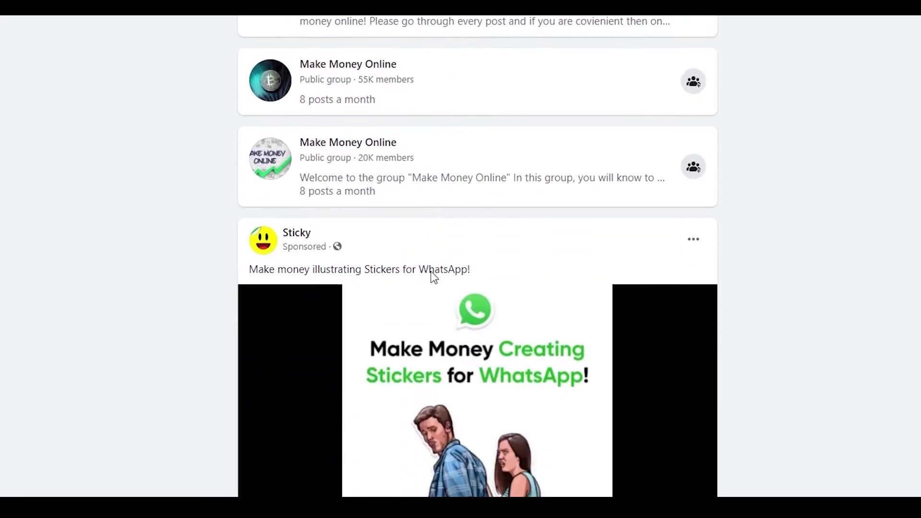
scroll(431, 271, down, 3)
scroll(431, 271, down, 3)
scroll(431, 271, down, 3)
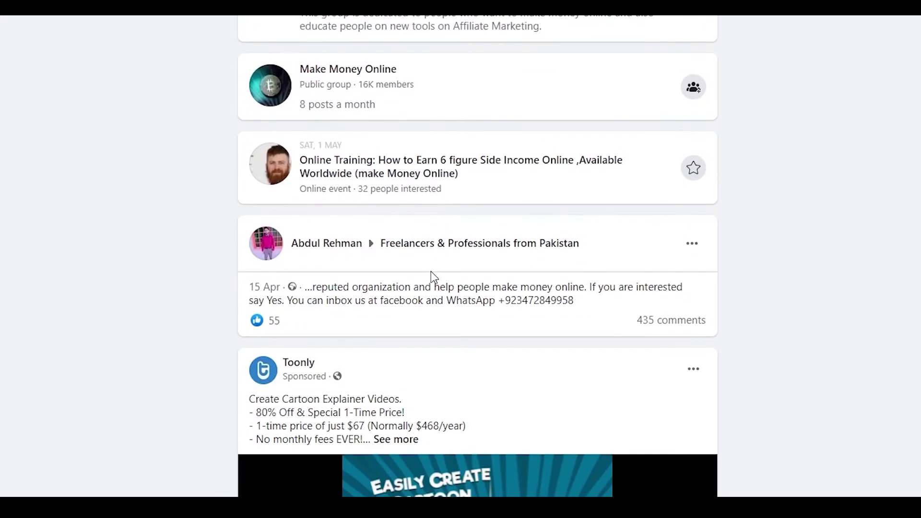
scroll(431, 271, up, 5)
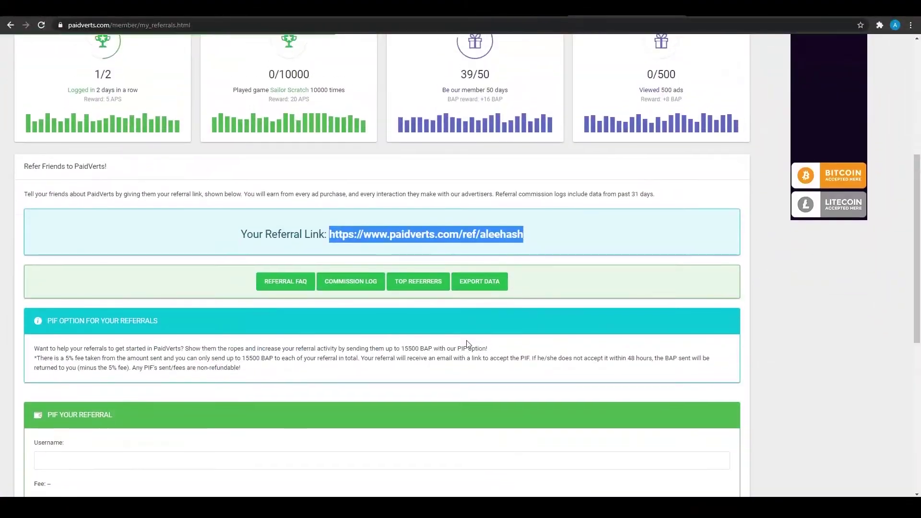
scroll(467, 344, up, 4)
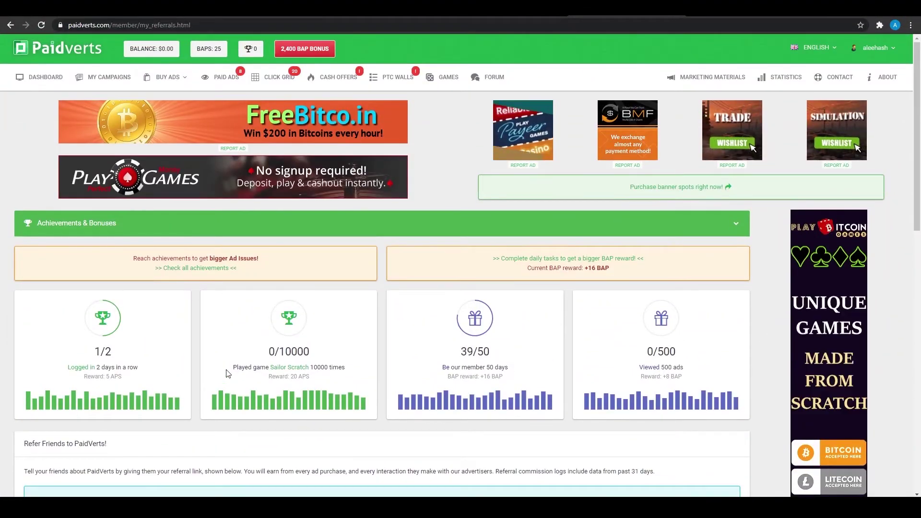